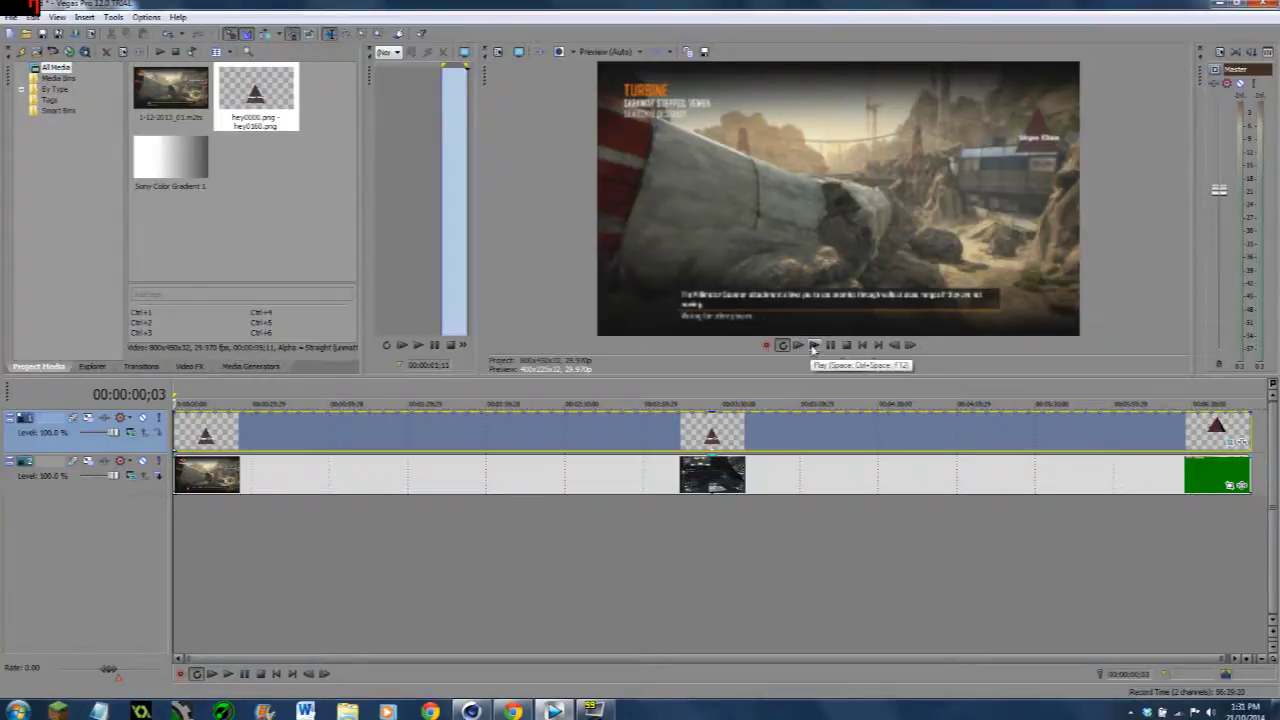
# Preview the project playback in Vegas, then stop it back at the opening gameplay frame
pyautogui.click(813, 346)
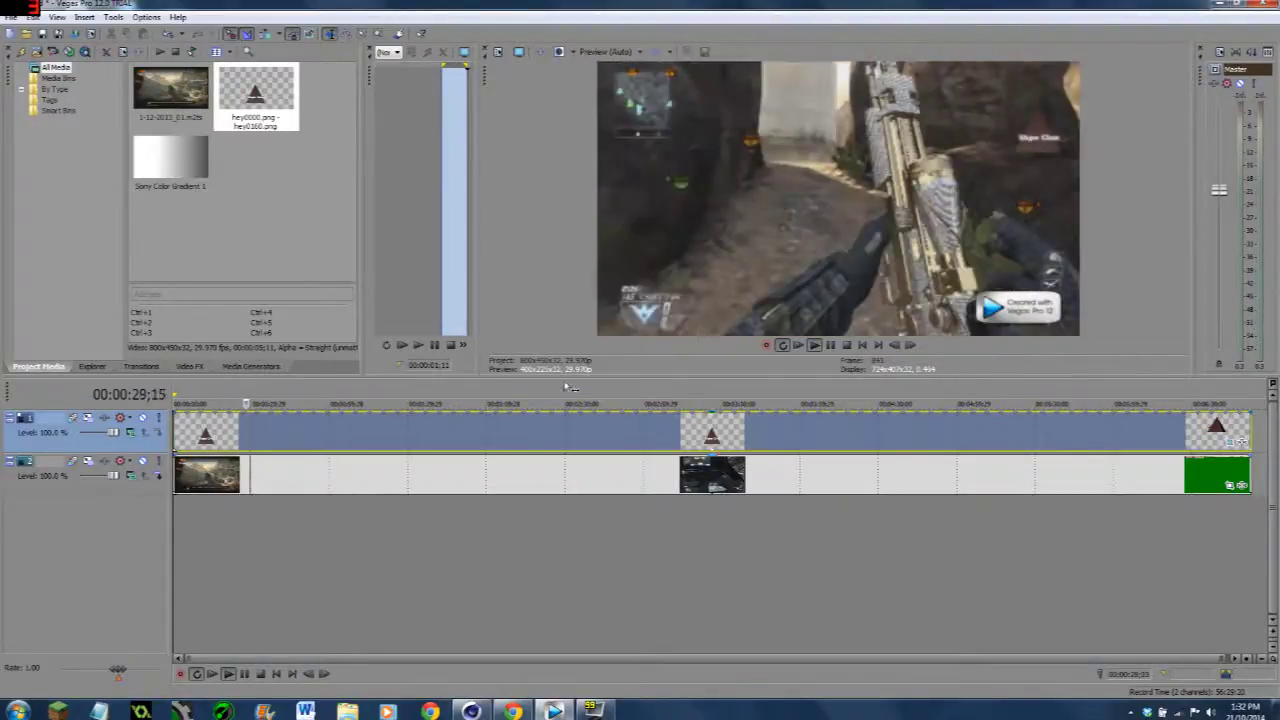
pyautogui.click(848, 345)
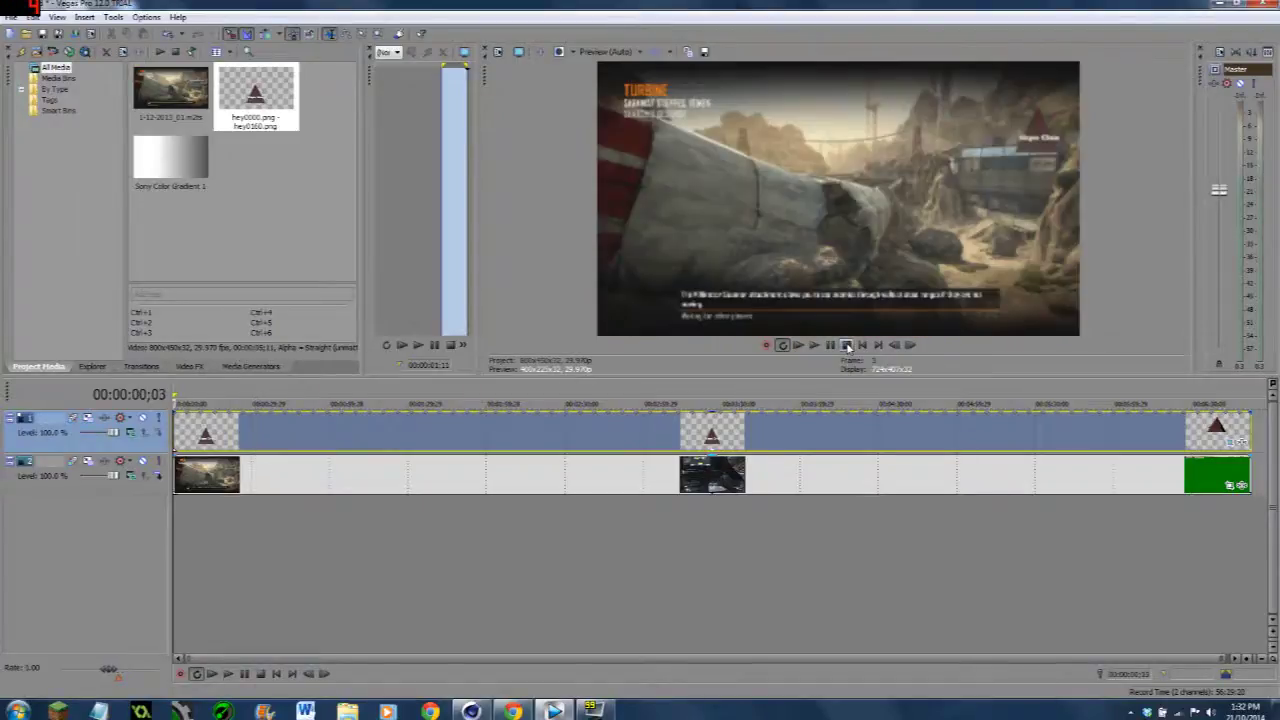
# Switch from Vegas to Cinema 4D and set the animation frame rate to 15
pyautogui.click(1222, 5)
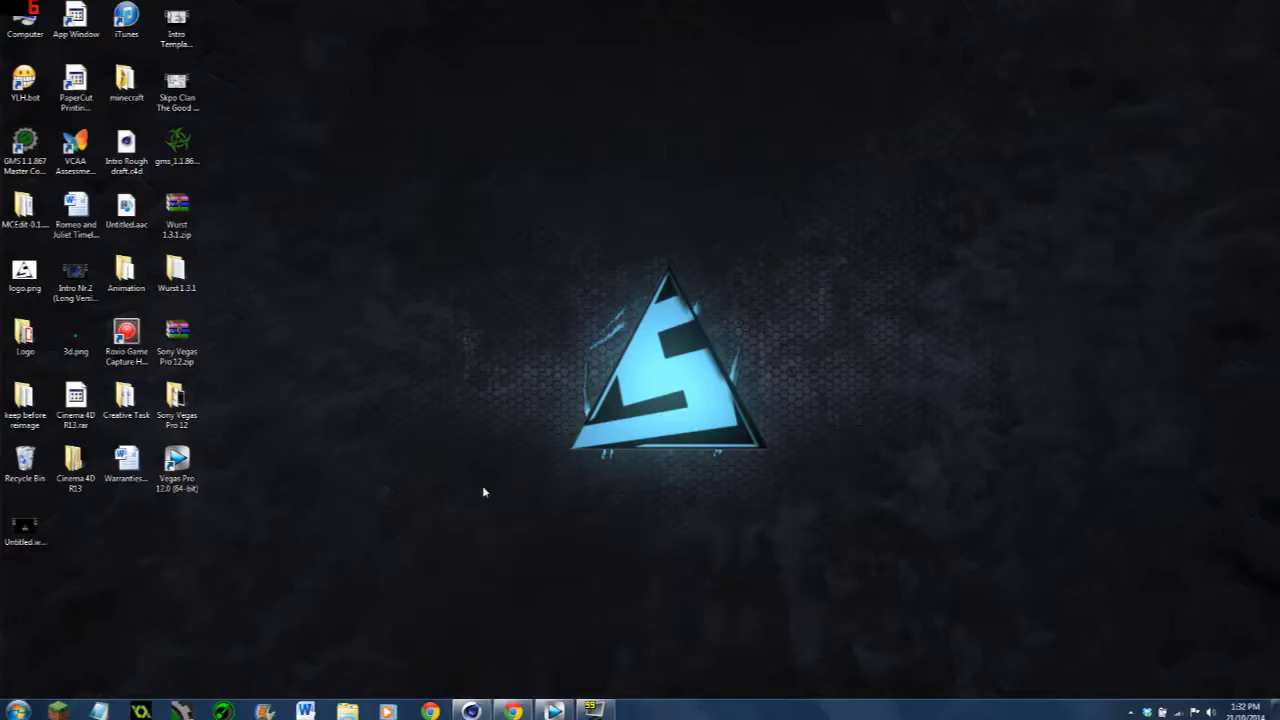
pyautogui.click(471, 710)
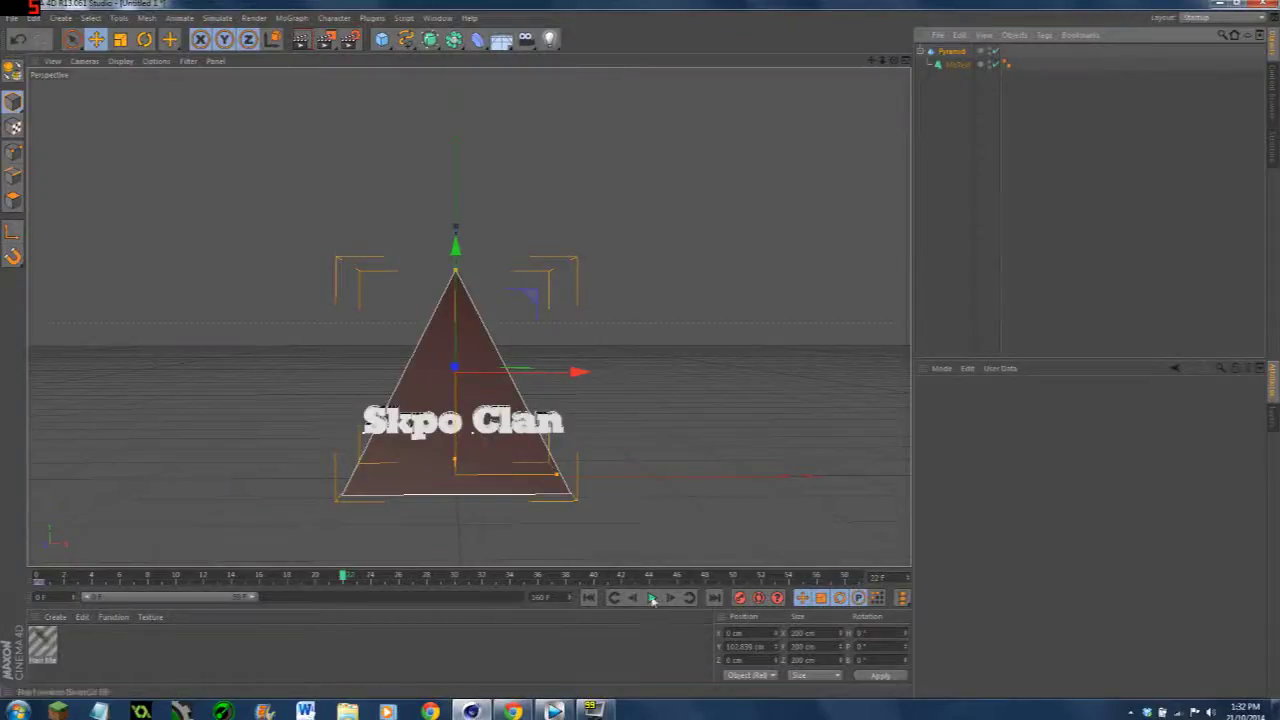
pyautogui.click(177, 18)
pyautogui.moveTo(200, 115)
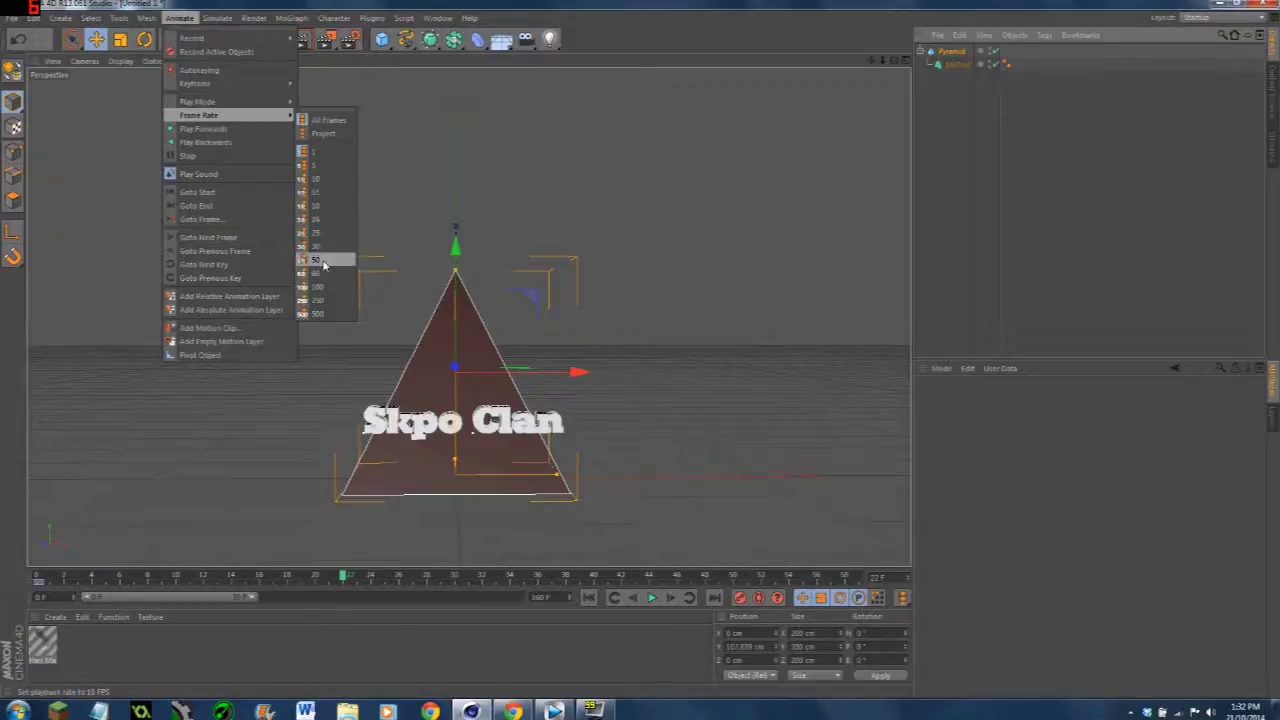
pyautogui.click(328, 192)
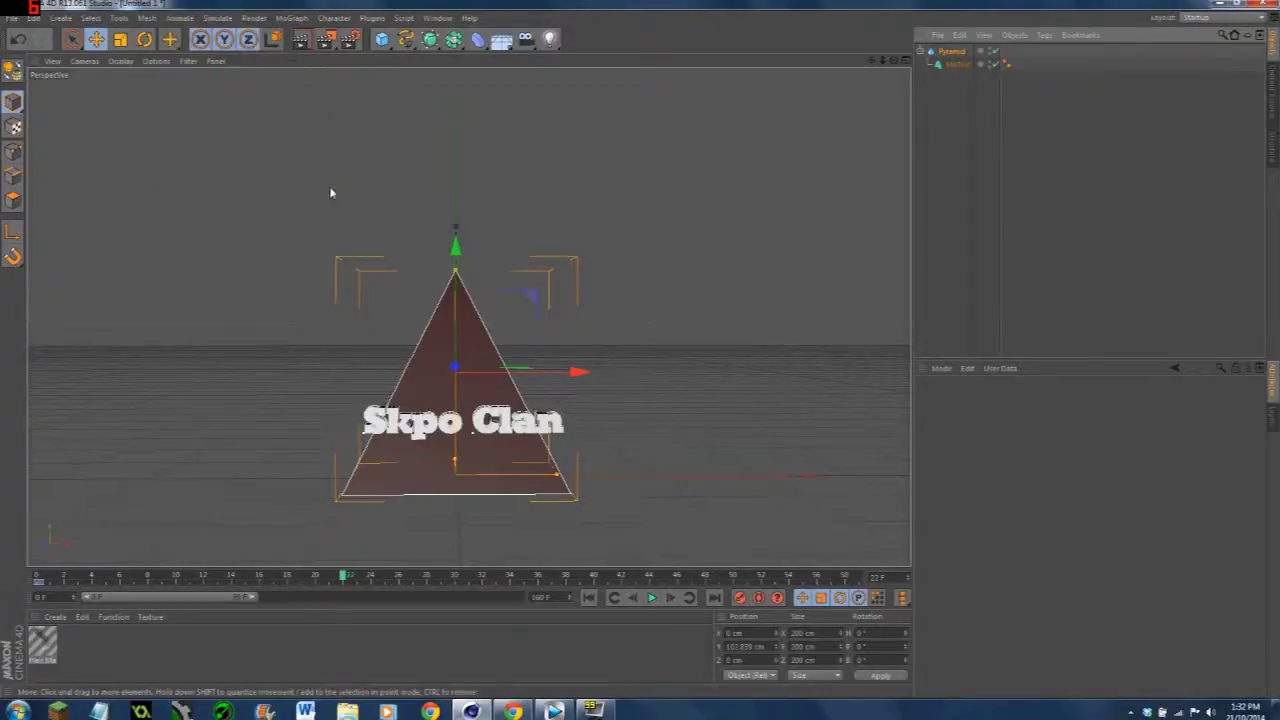
# Play the Skpo Clan pyramid animation and drag the timeline range slider
pyautogui.click(651, 597)
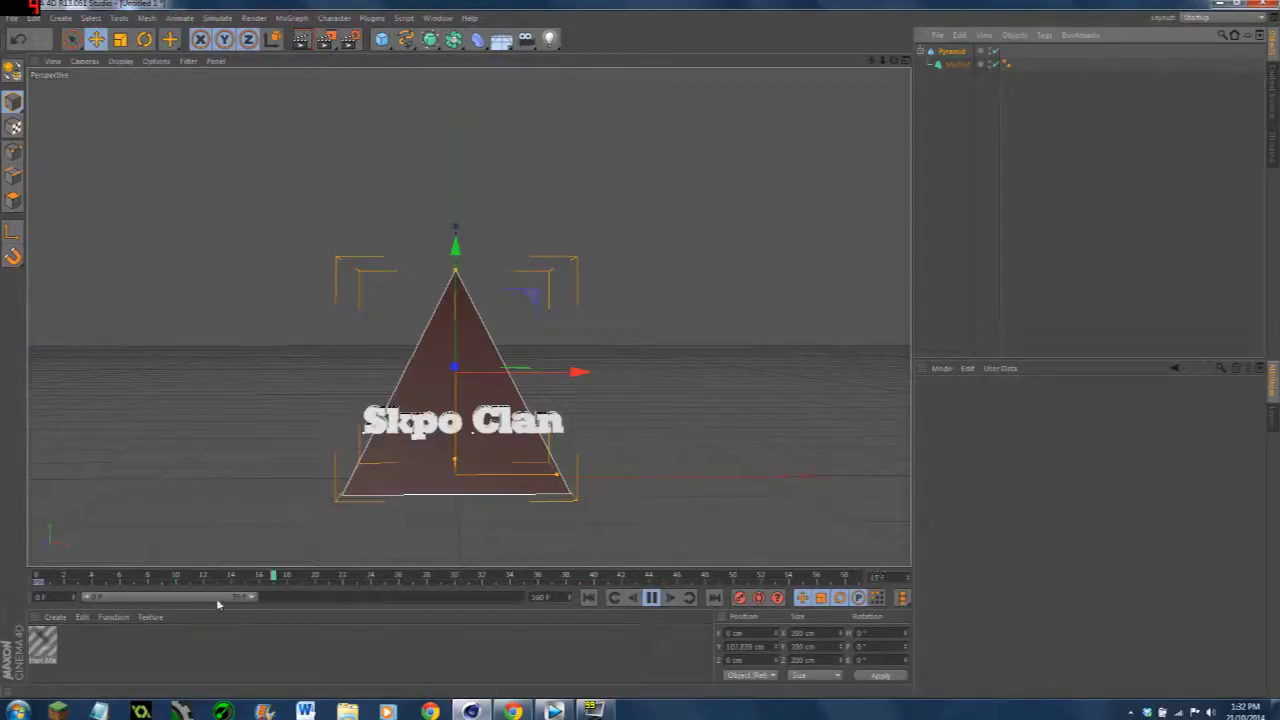
pyautogui.moveTo(229, 598)
pyautogui.mouseDown()
pyautogui.moveTo(283, 600)
pyautogui.moveTo(247, 600)
pyautogui.mouseUp()
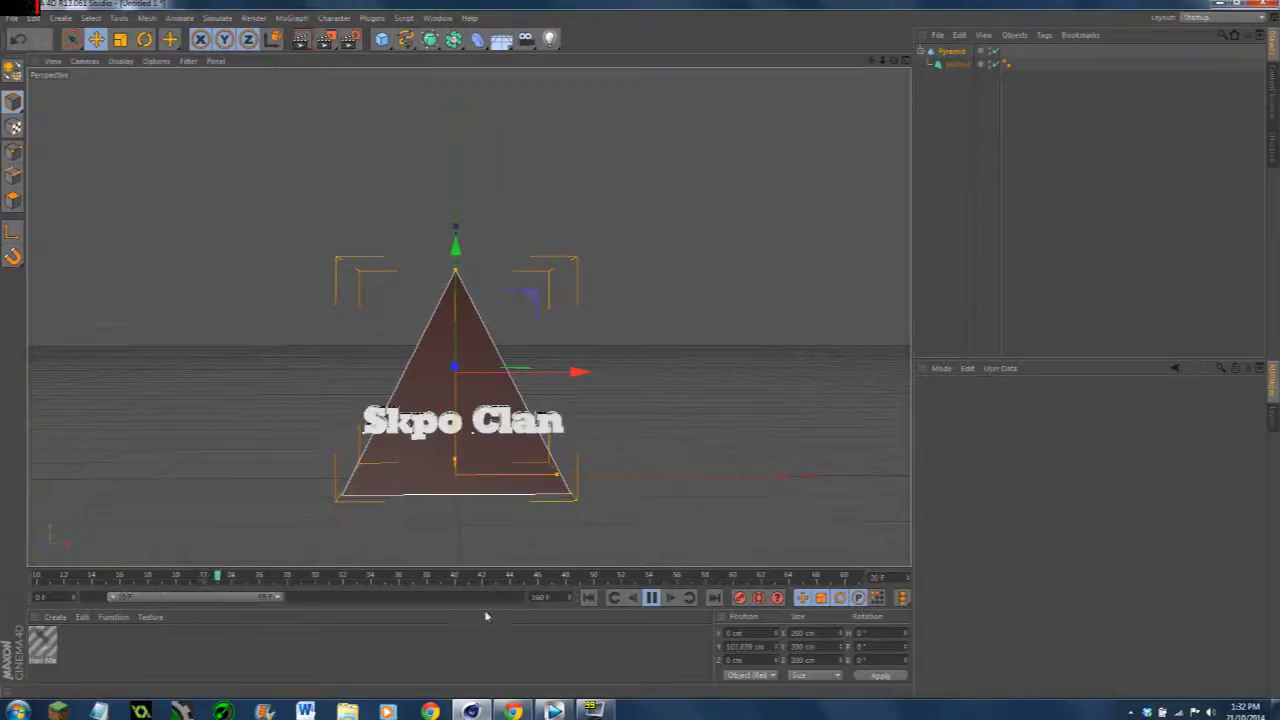
pyautogui.moveTo(264, 598); pyautogui.dragTo(501, 601)
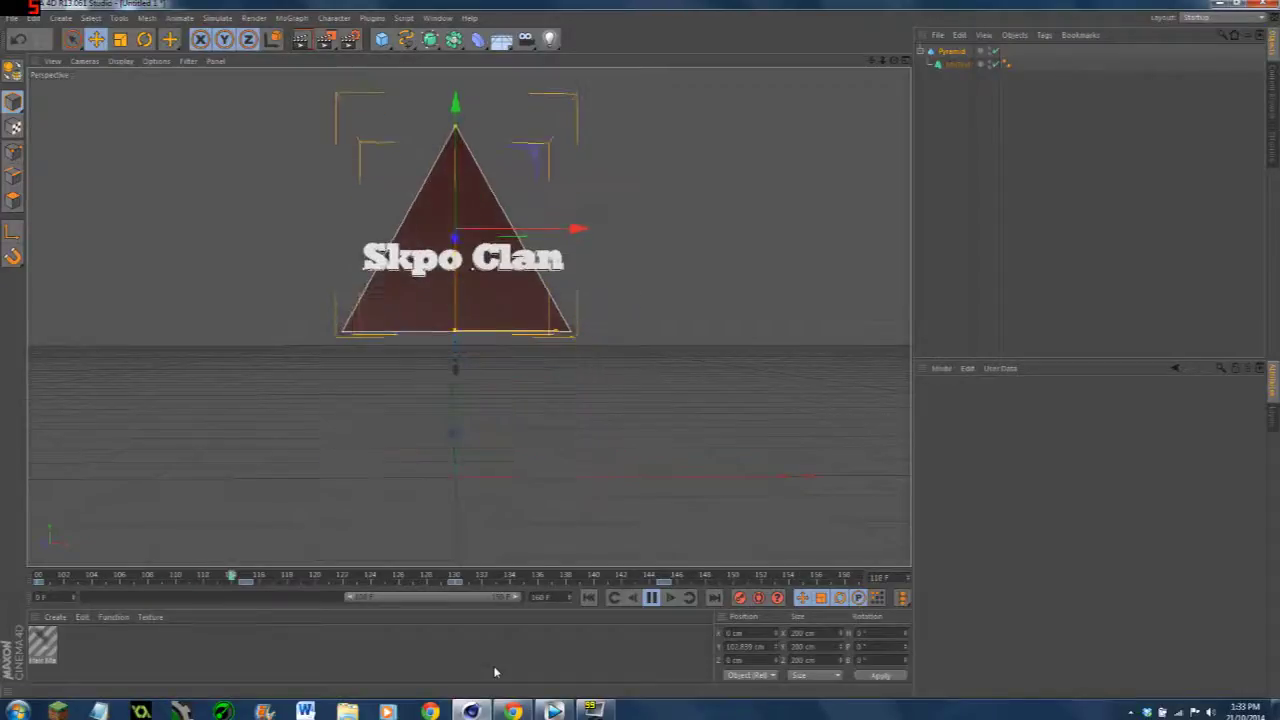
# Stop playback and enable Alpha Channel on the Render Settings Save page
pyautogui.click(650, 598)
pyautogui.click(348, 42)
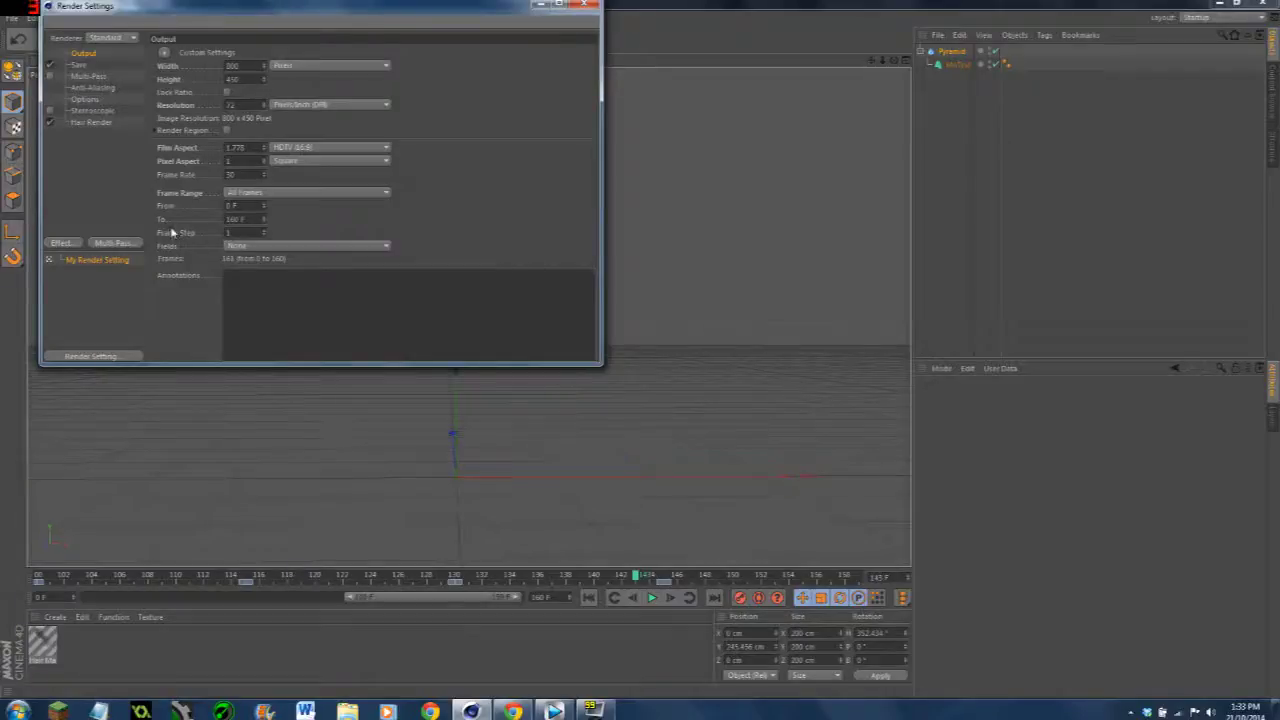
pyautogui.click(80, 65)
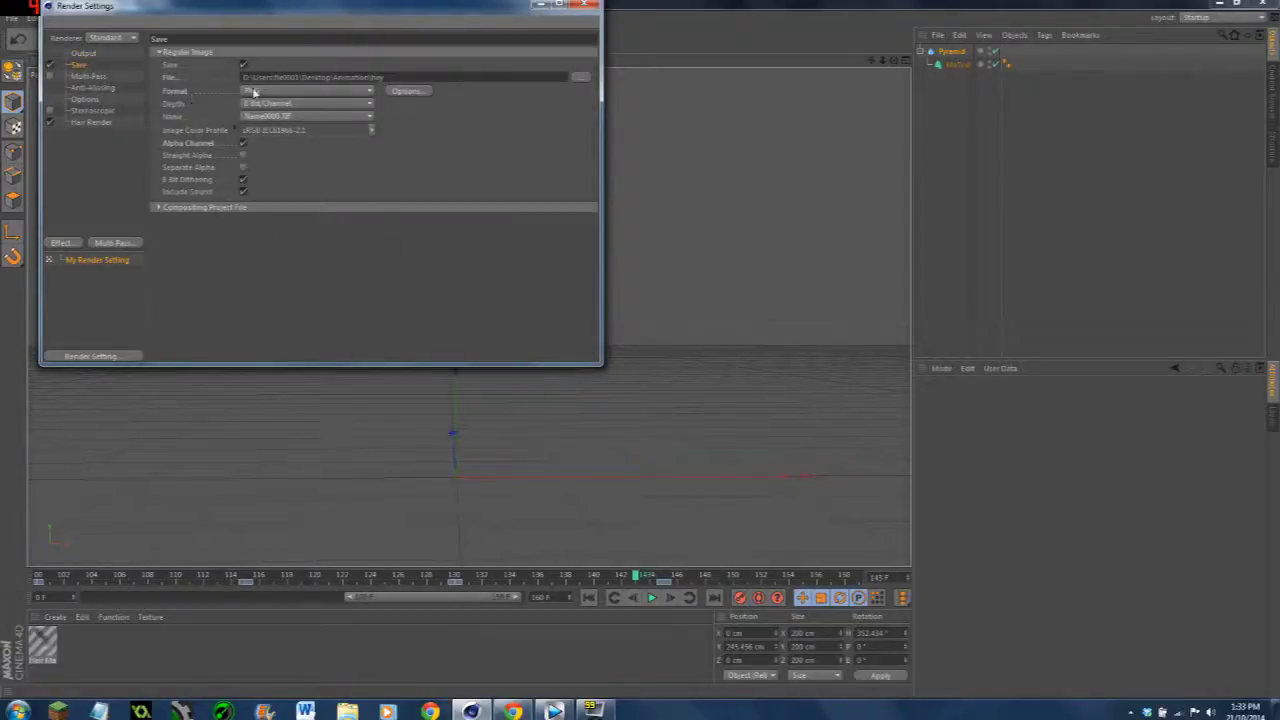
pyautogui.click(243, 143)
# Set render anti-aliasing to Best, keeping the Cubic (Still Image) filter
pyautogui.click(111, 77)
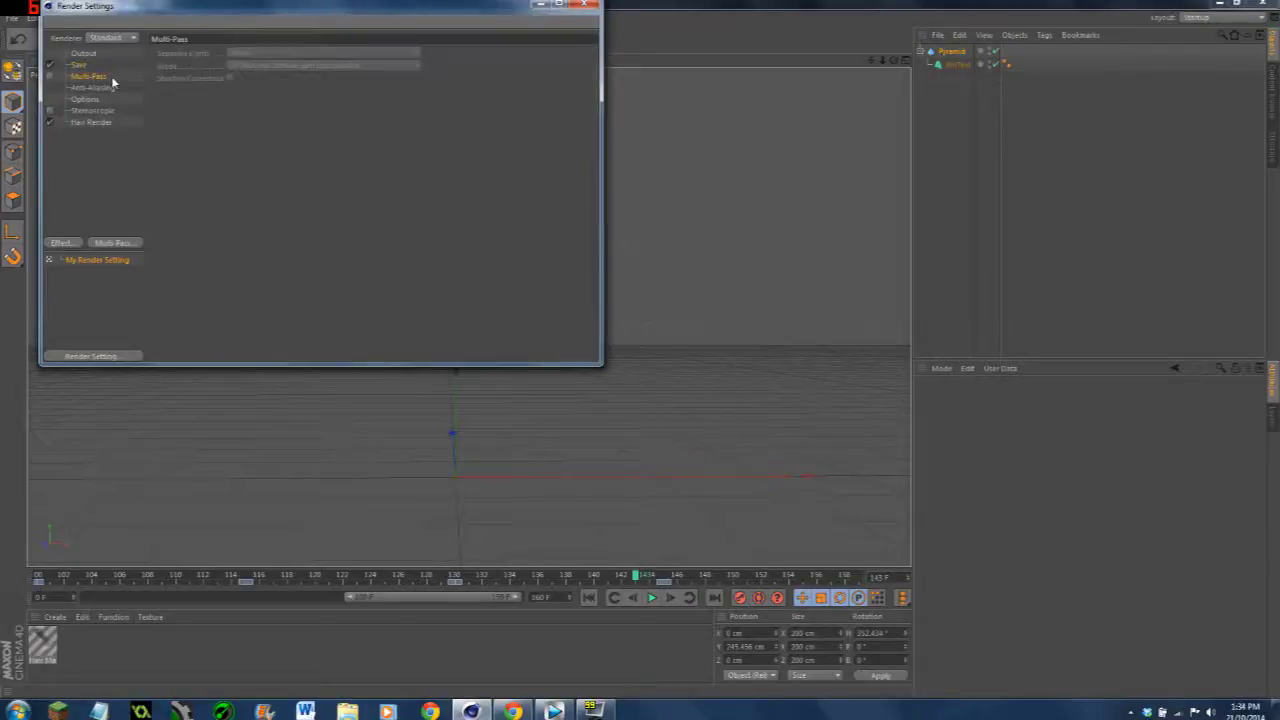
pyautogui.click(104, 89)
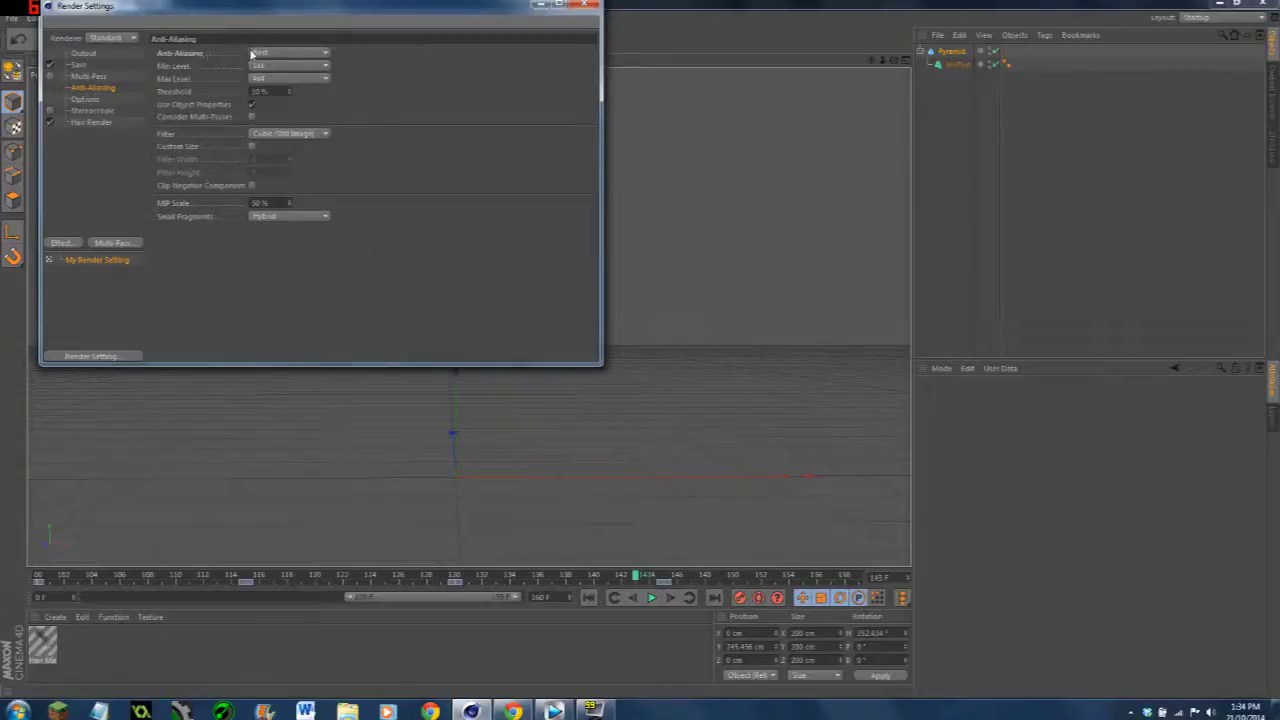
pyautogui.click(284, 53)
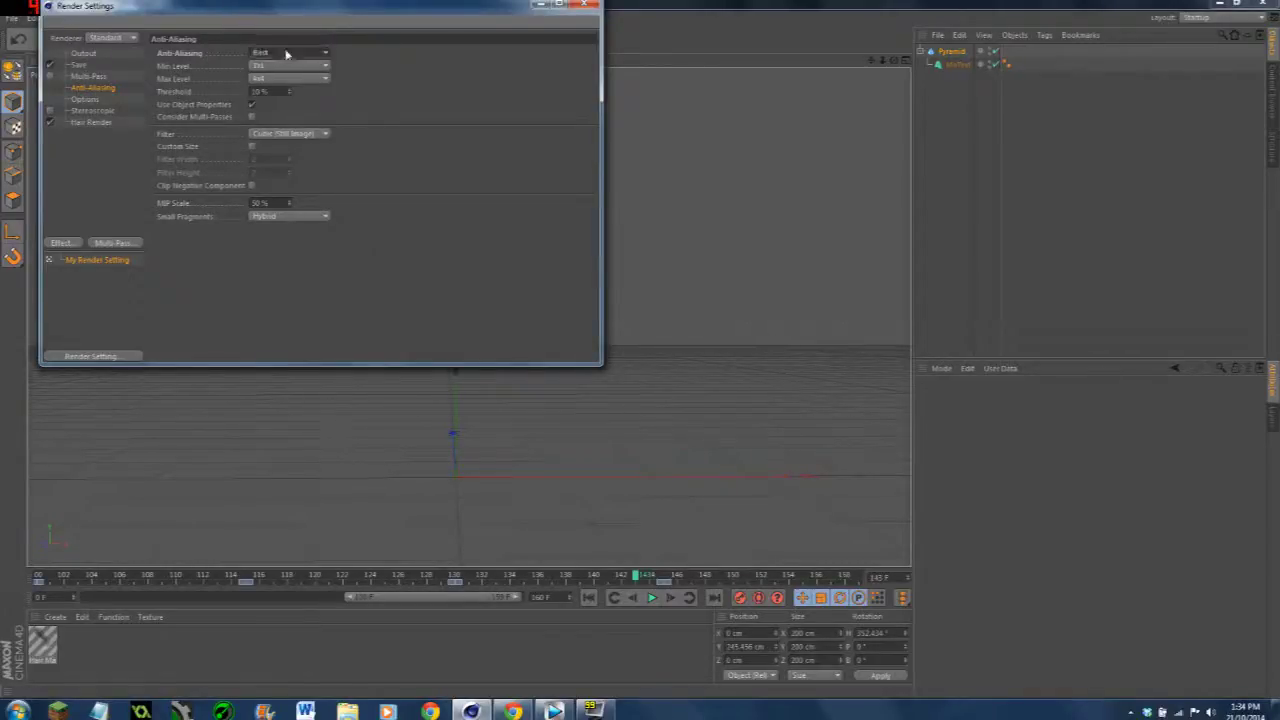
pyautogui.click(292, 60)
pyautogui.click(302, 135)
pyautogui.click(366, 148)
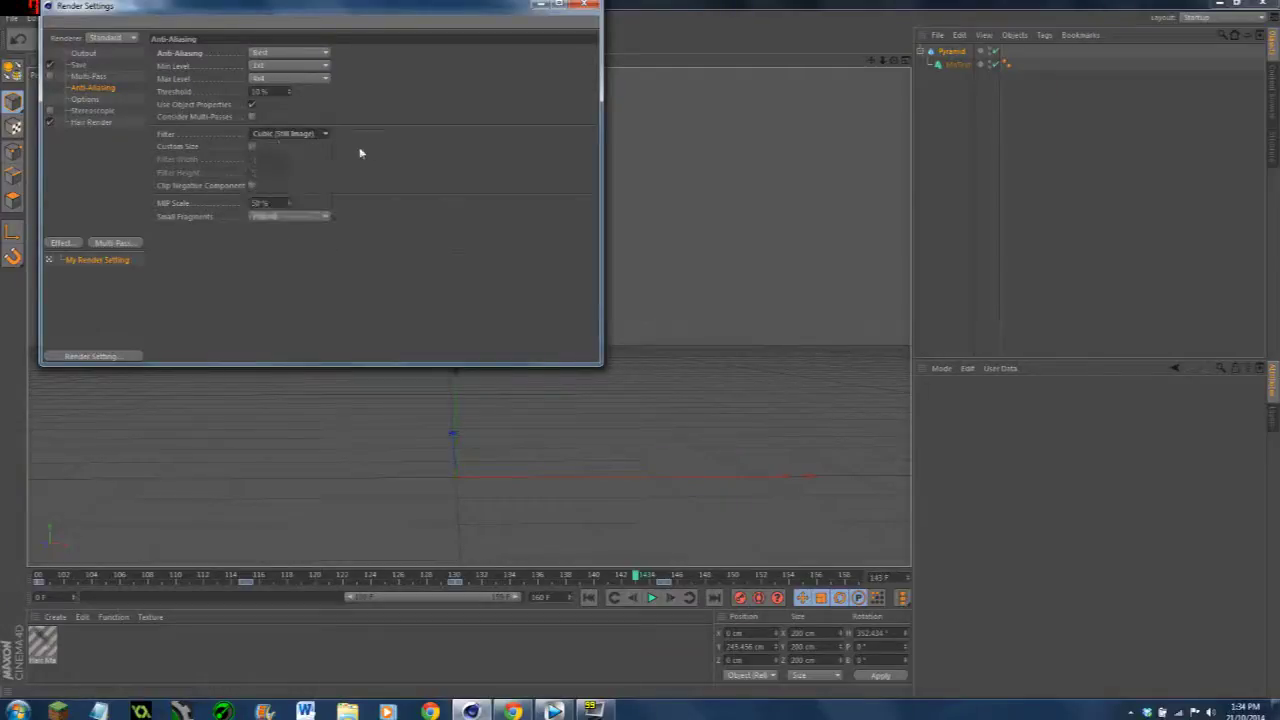
# Review the Options and Stereoscopic render pages, then close Render Settings
pyautogui.click(100, 100)
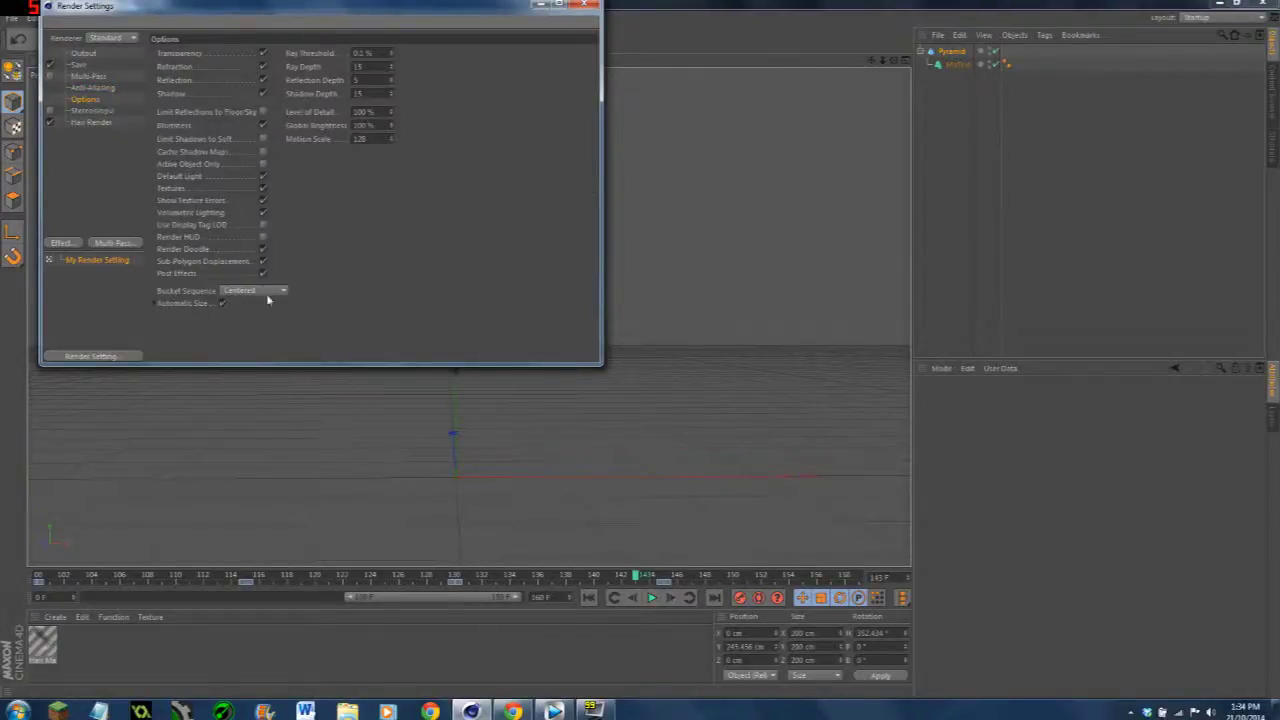
pyautogui.click(95, 117)
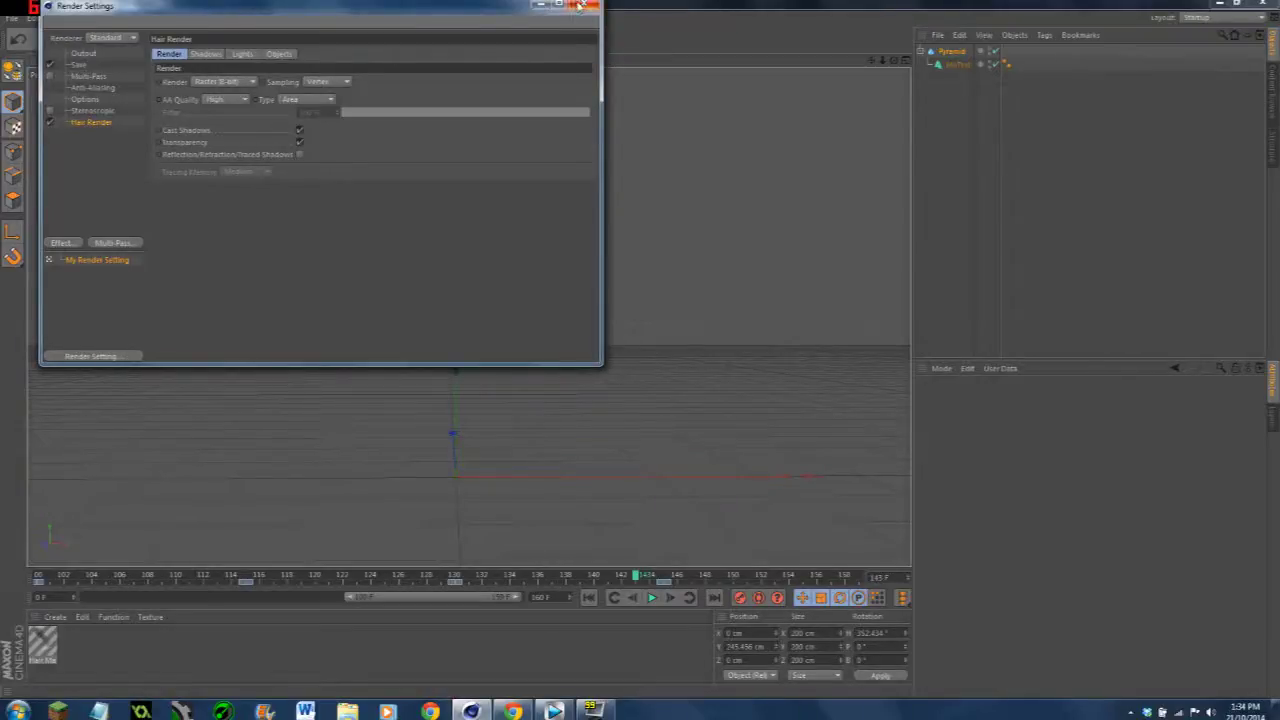
pyautogui.click(581, 6)
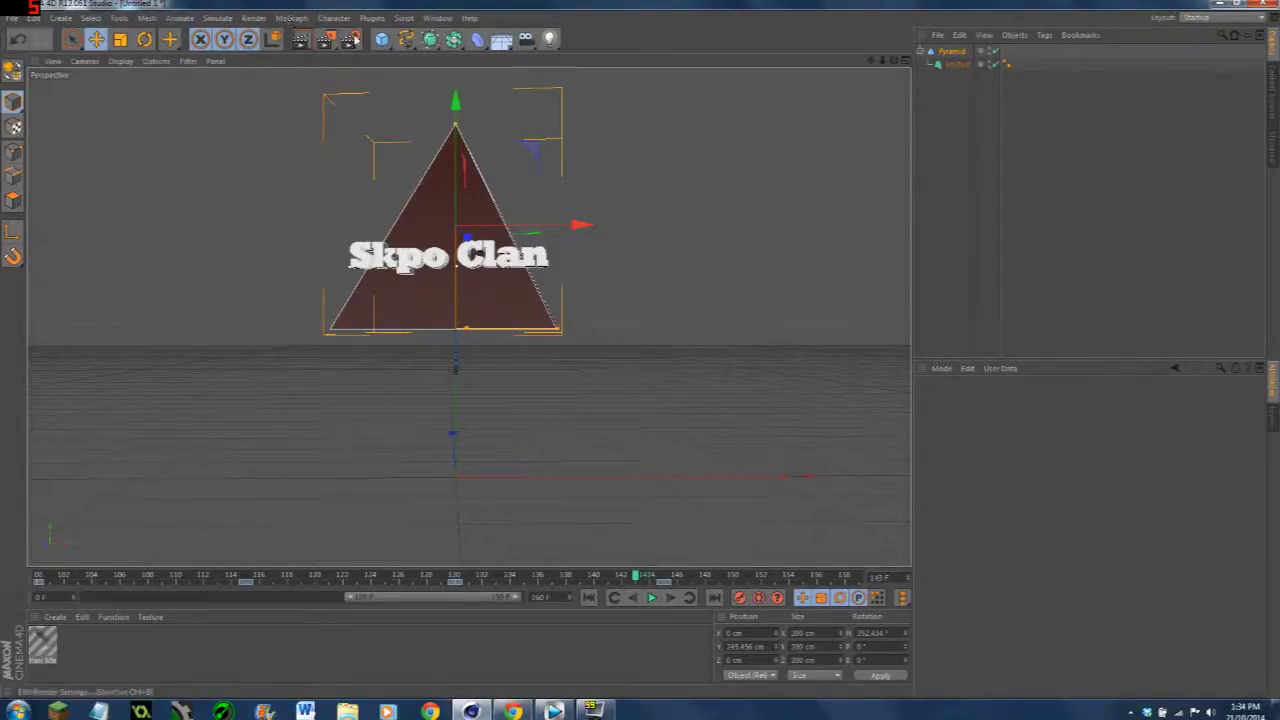
# Render to the Picture Viewer overwriting the hey frames, then close it and stop rendering
pyautogui.click(327, 40)
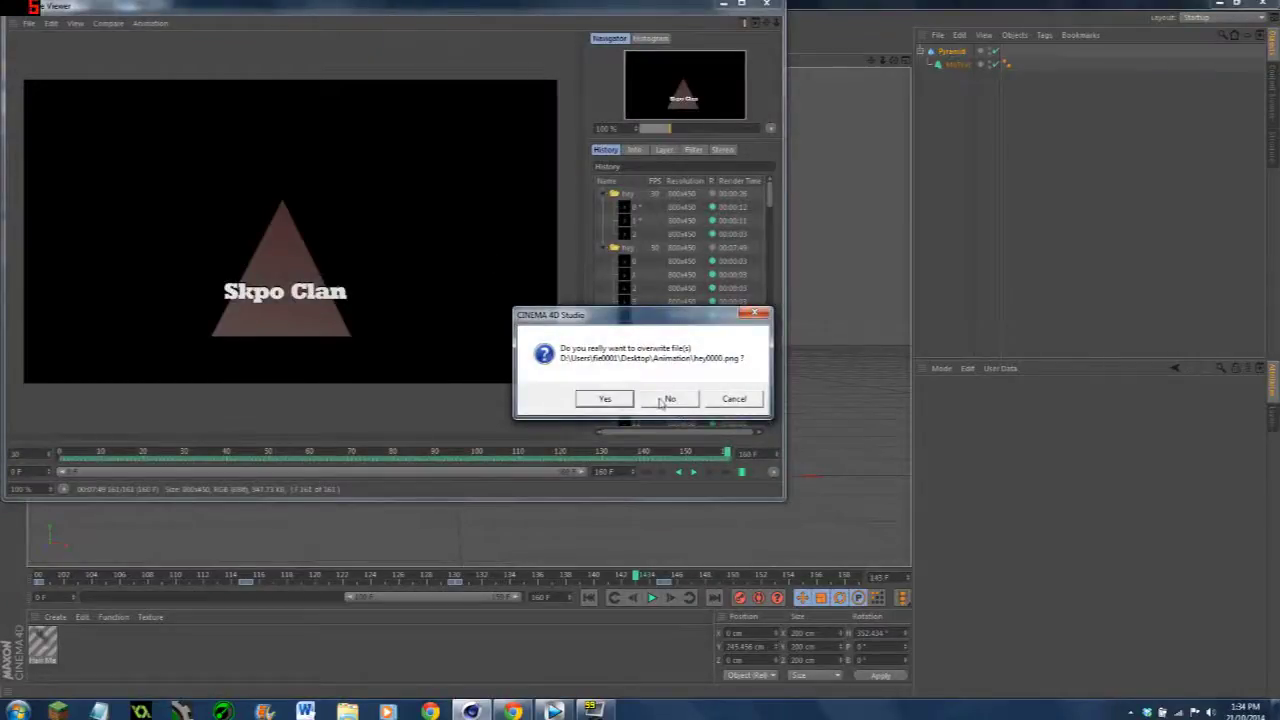
pyautogui.click(610, 398)
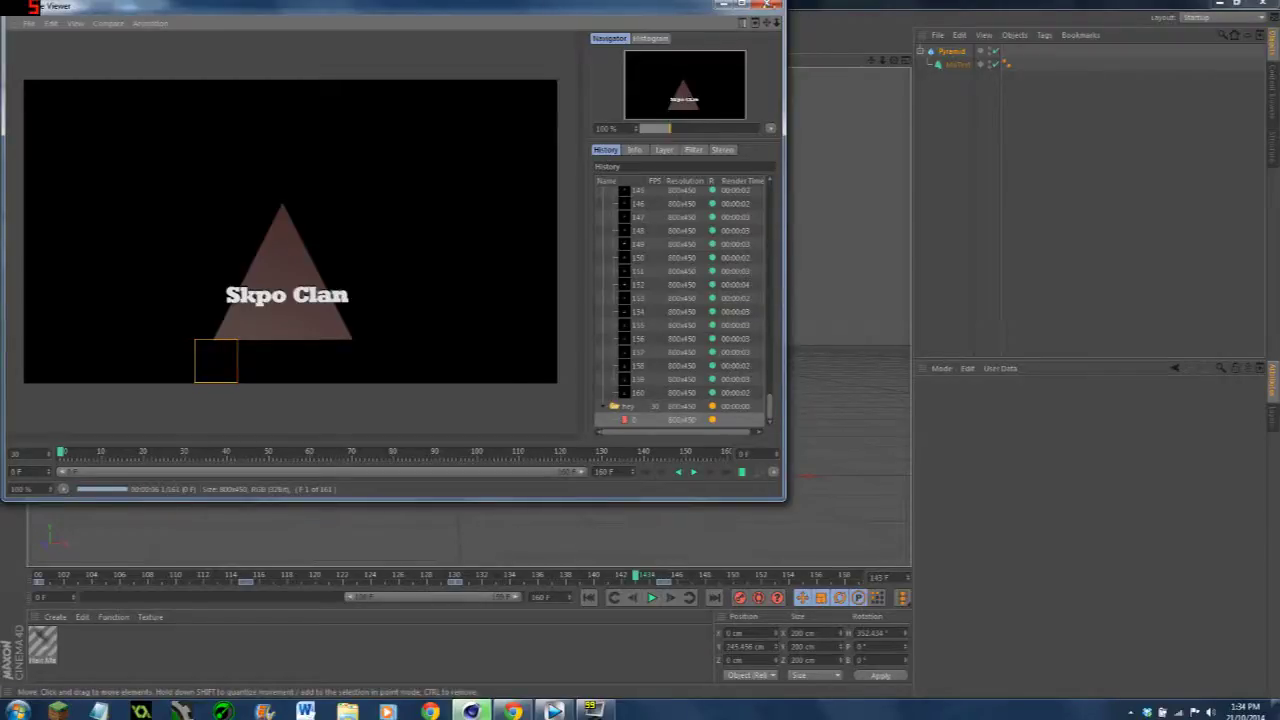
pyautogui.click(767, 4)
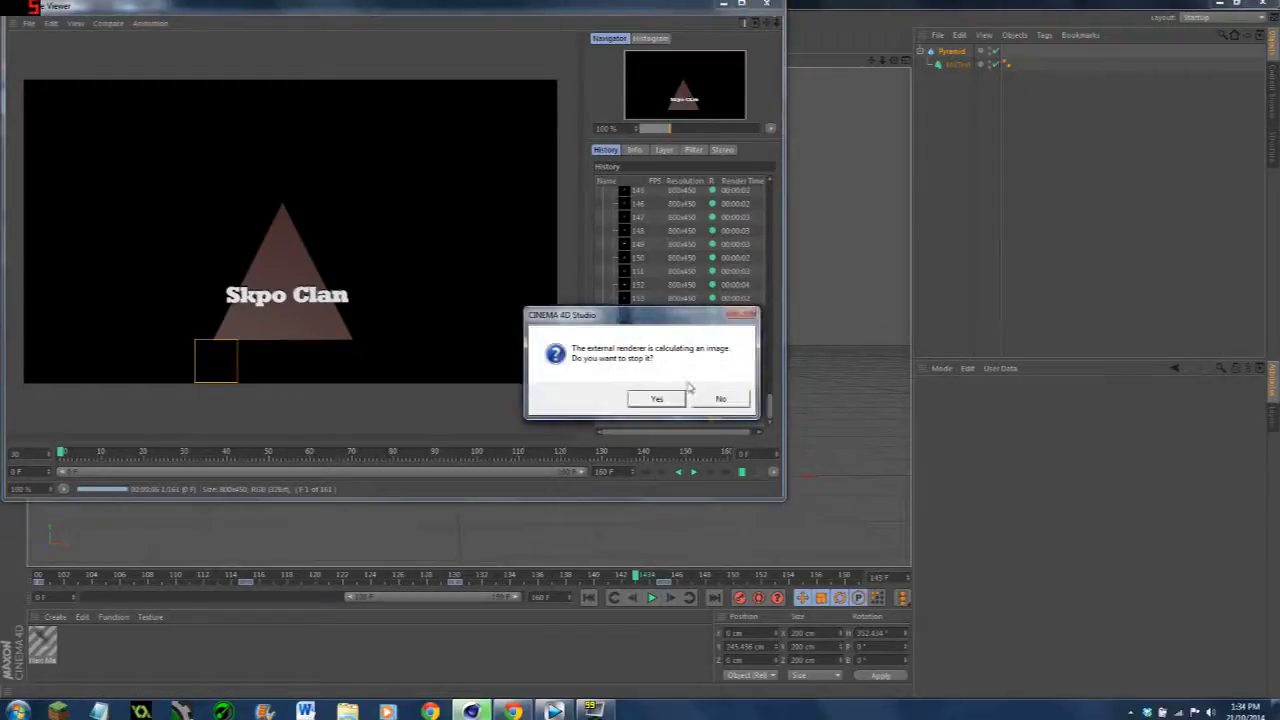
pyautogui.click(669, 400)
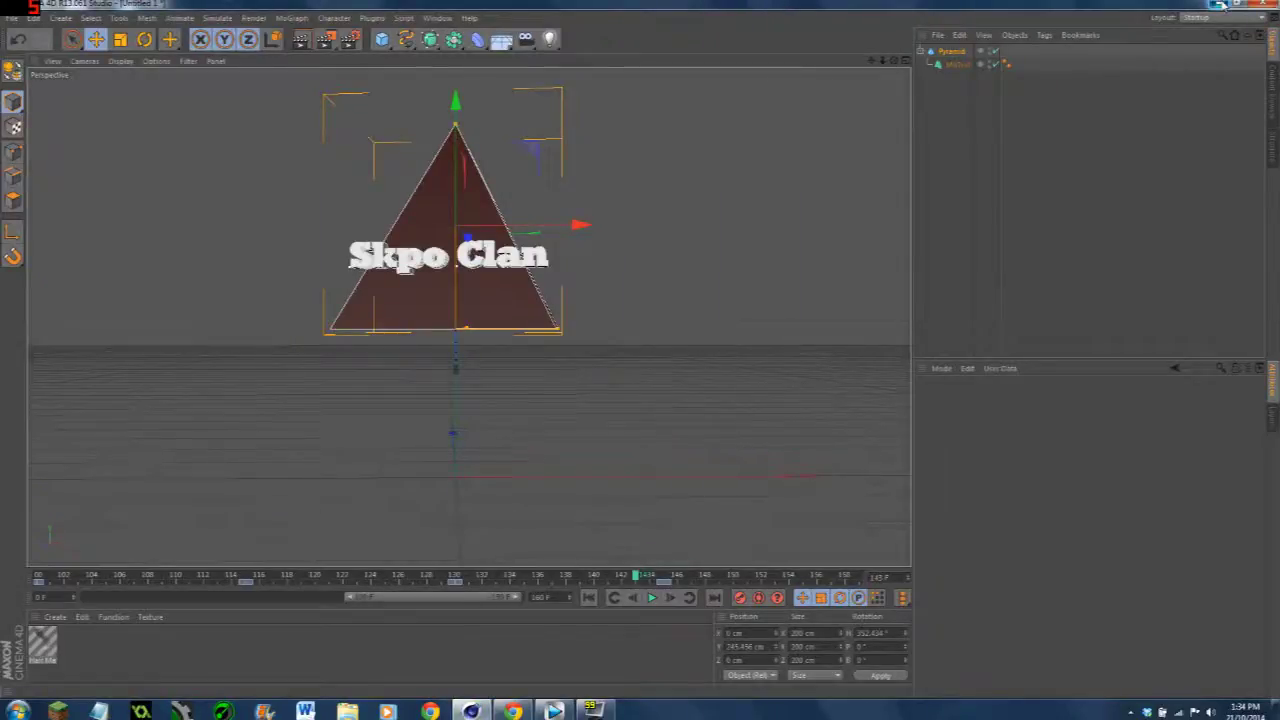
# Back in Vegas, import hey0000.png through hey0160.png as one image sequence
pyautogui.click(1221, 3)
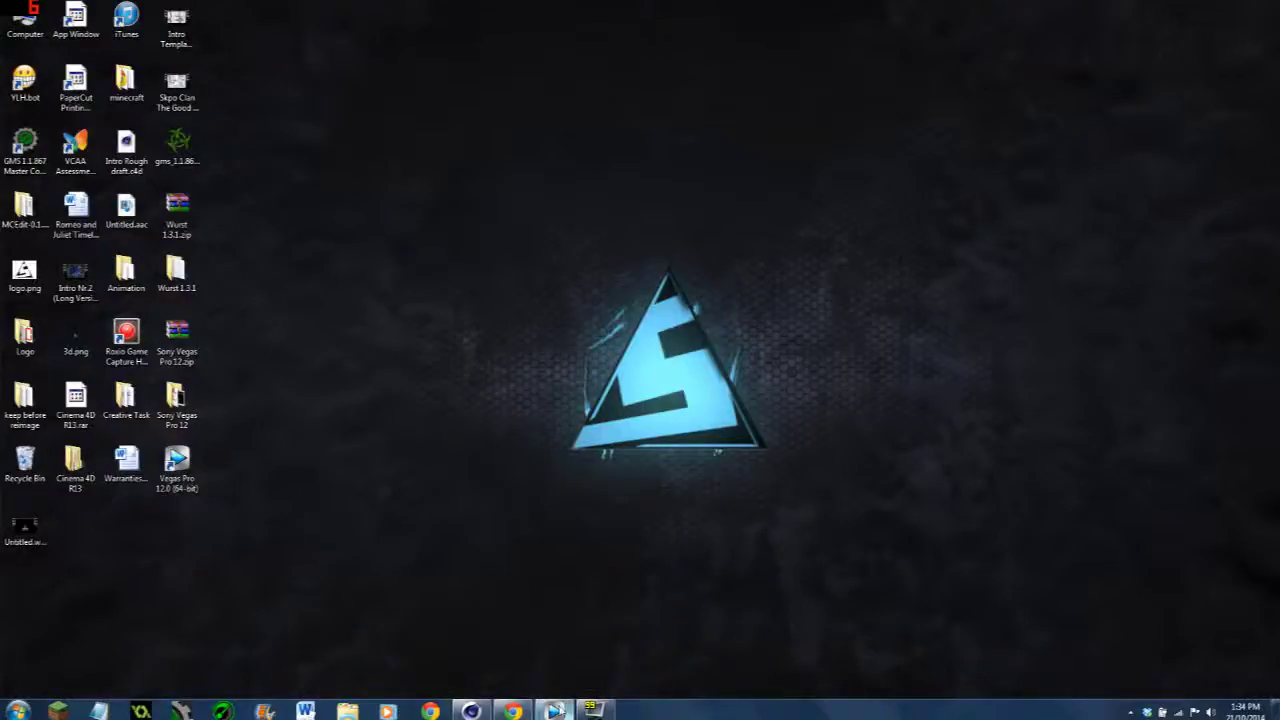
pyautogui.click(553, 710)
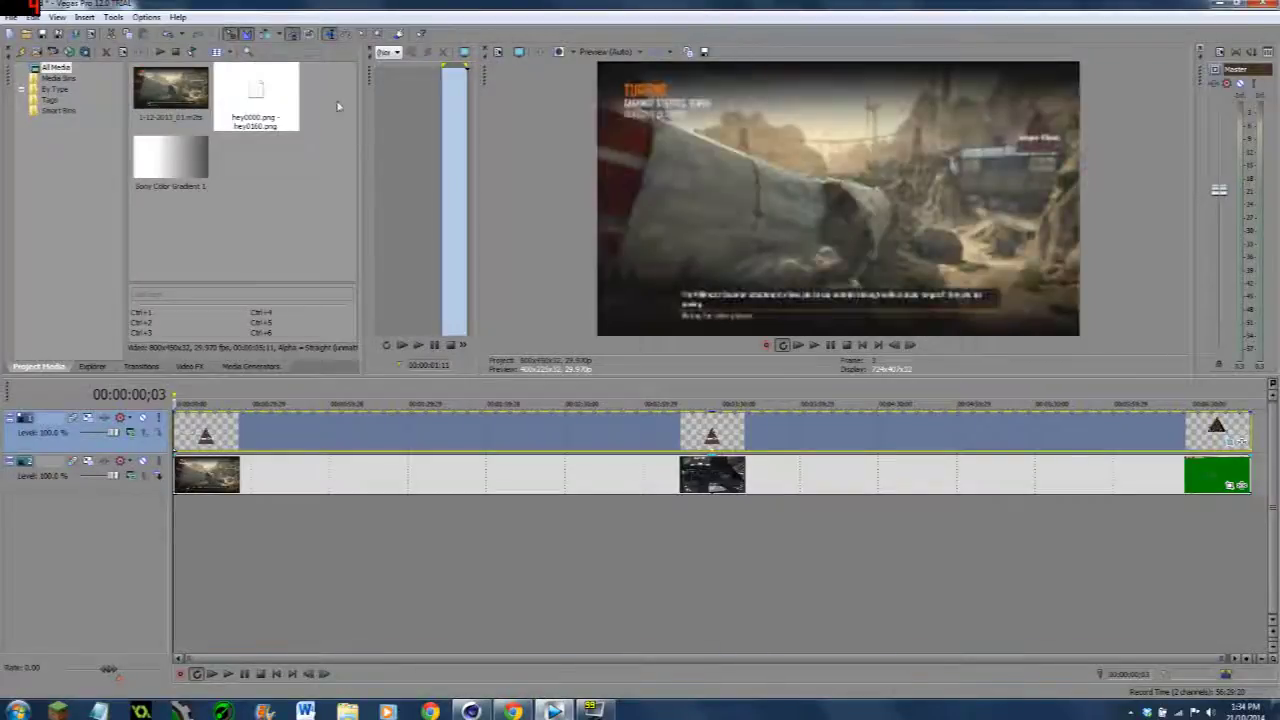
pyautogui.click(12, 18)
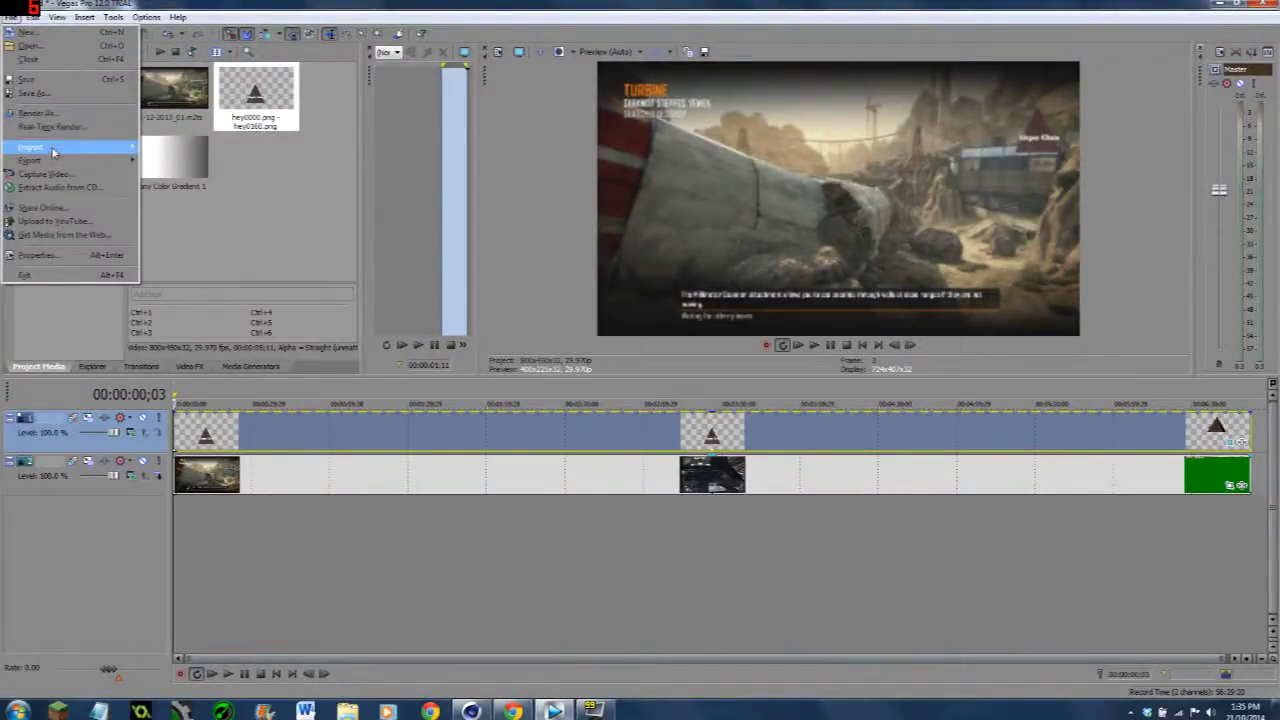
pyautogui.moveTo(40, 147)
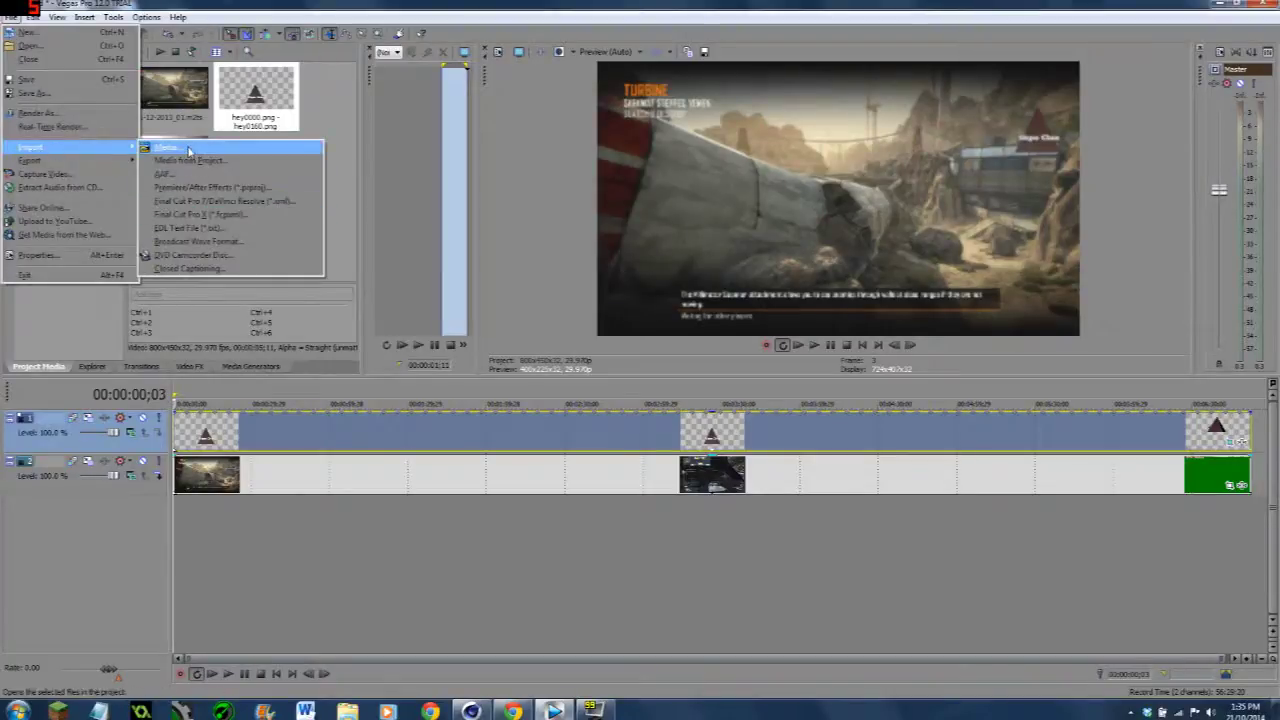
pyautogui.click(172, 148)
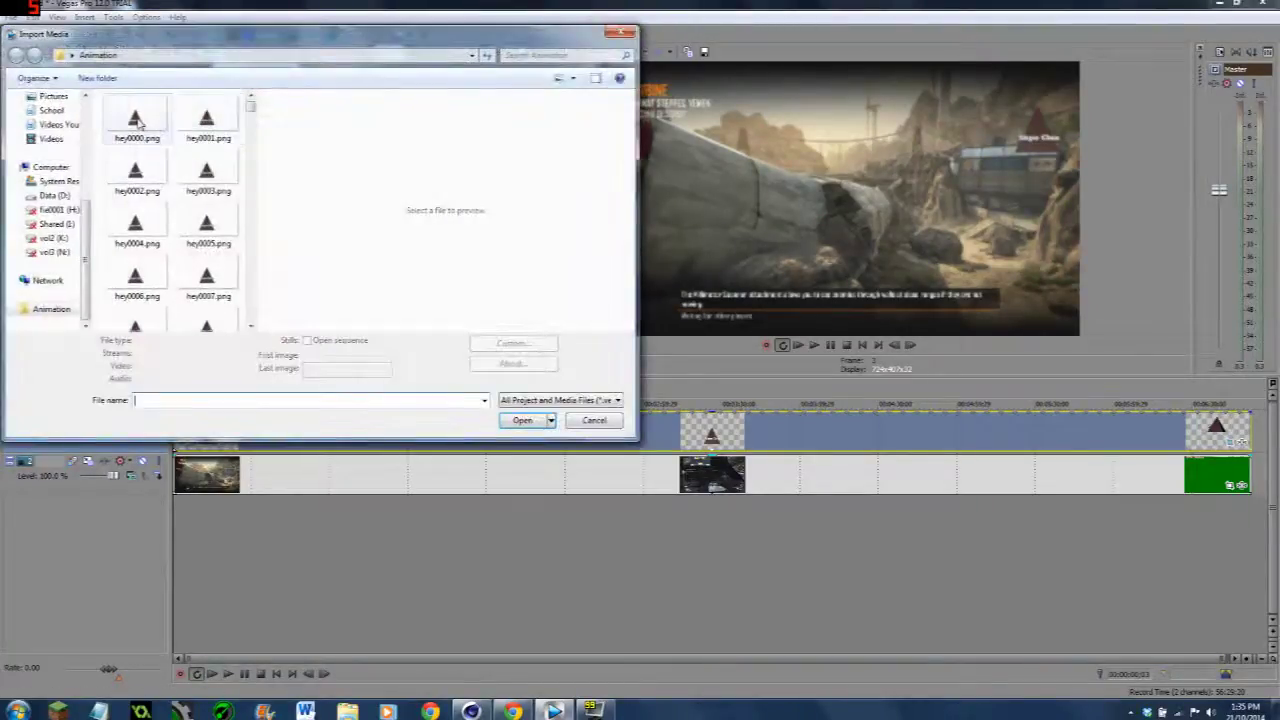
pyautogui.click(137, 120)
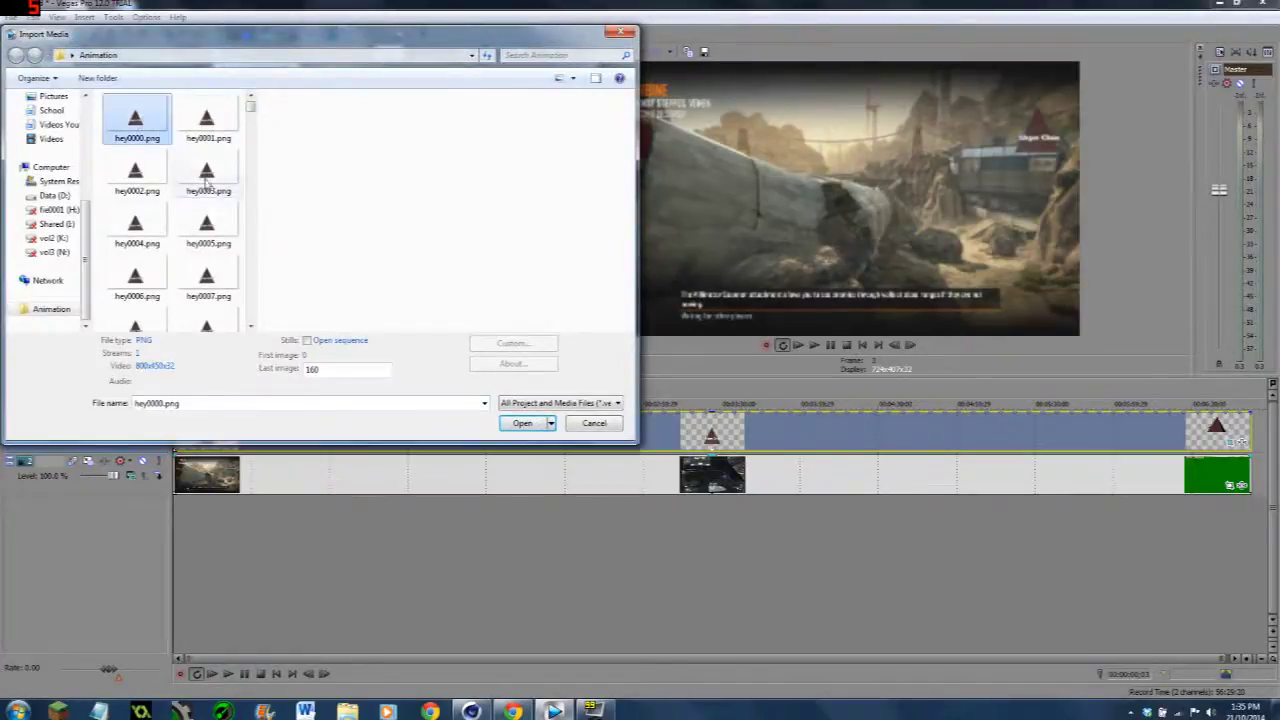
pyautogui.click(307, 341)
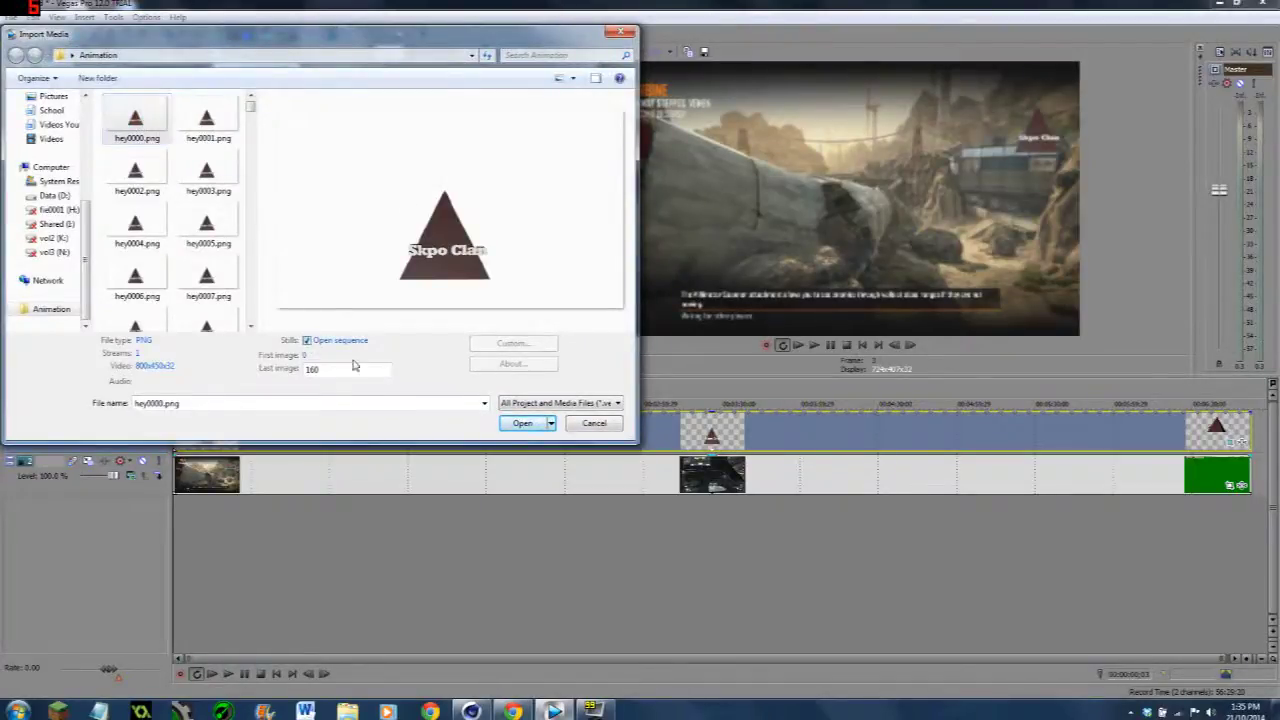
pyautogui.doubleClick(314, 370)
pyautogui.click(330, 348)
pyautogui.click(522, 423)
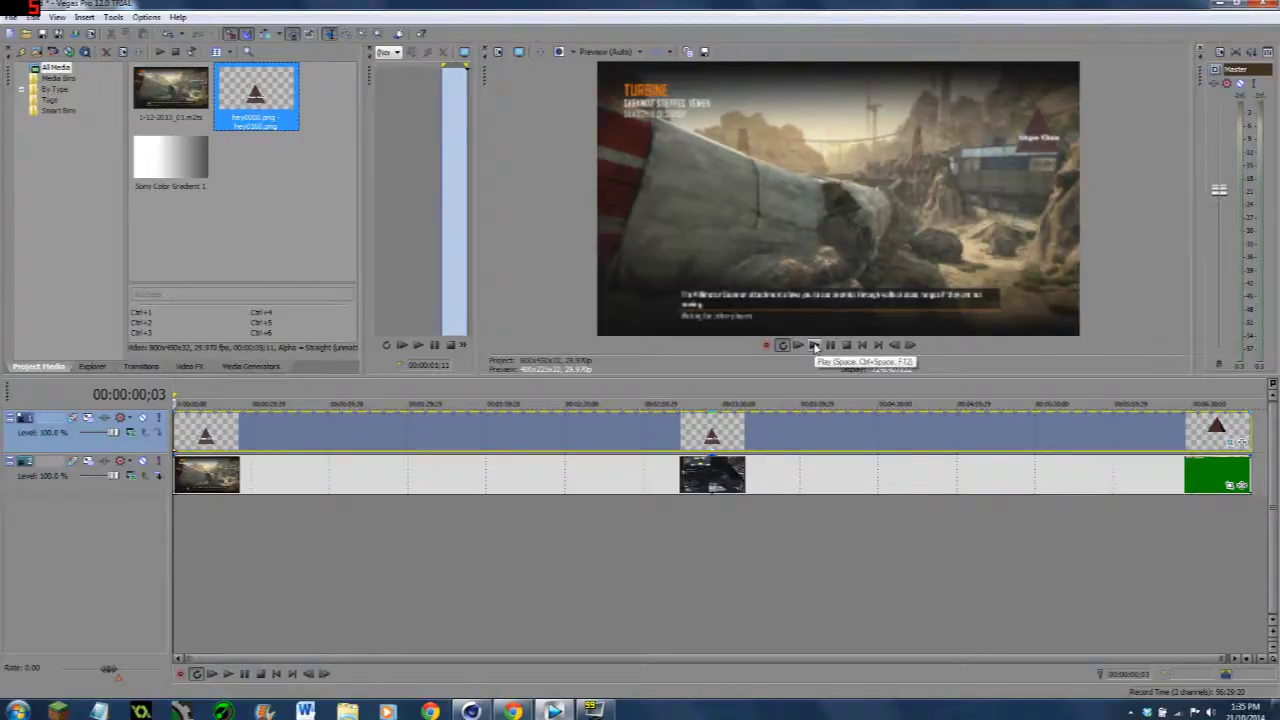
# Play the gameplay footage with the Skpo Clan pyramid overlay in the top-right corner
pyautogui.click(814, 346)
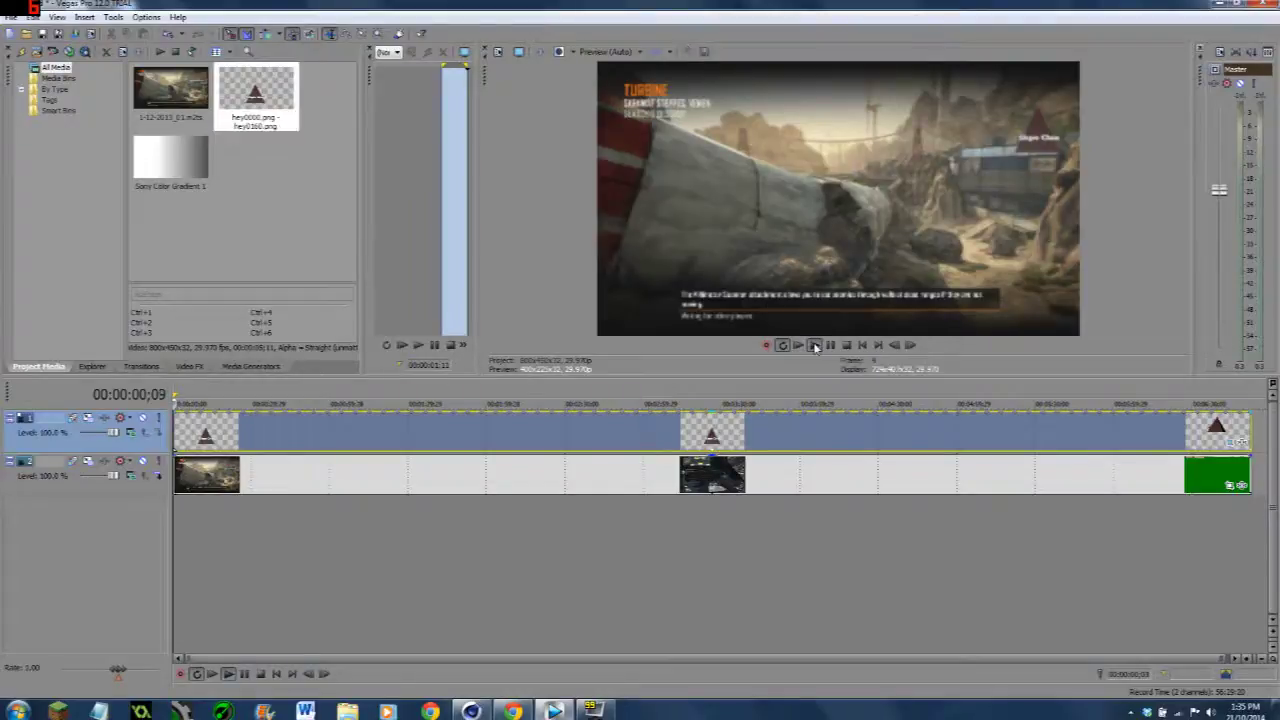